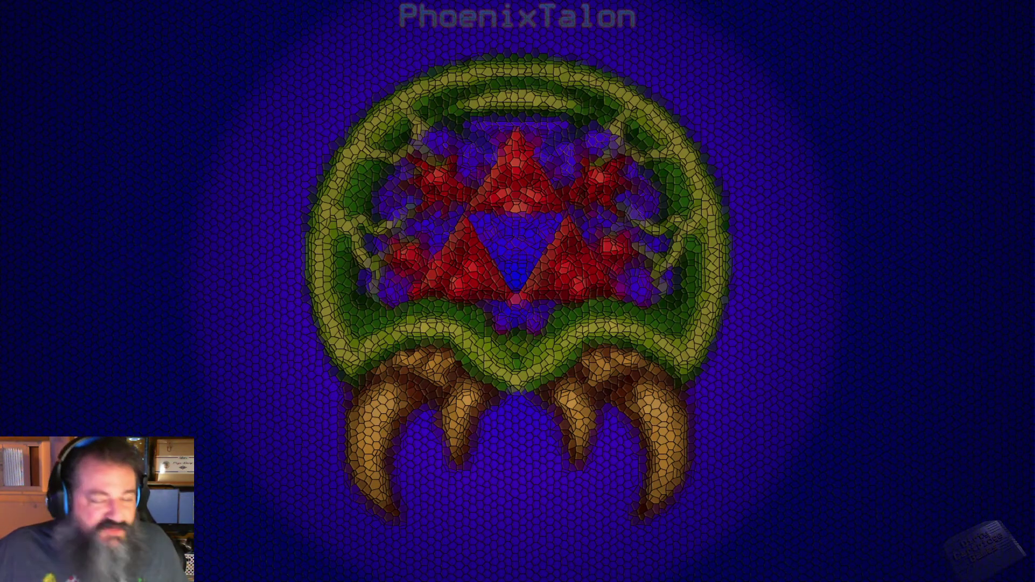
# Switch to Chrome, where the Google results for EmoTracker list emotracker.net first.
pyautogui.hotkey('alt', 'Tab')
# Visit the official emotracker.net site from the results and go to its Download page.
pyautogui.moveTo(484, 65); pyautogui.dragTo(478, 37)
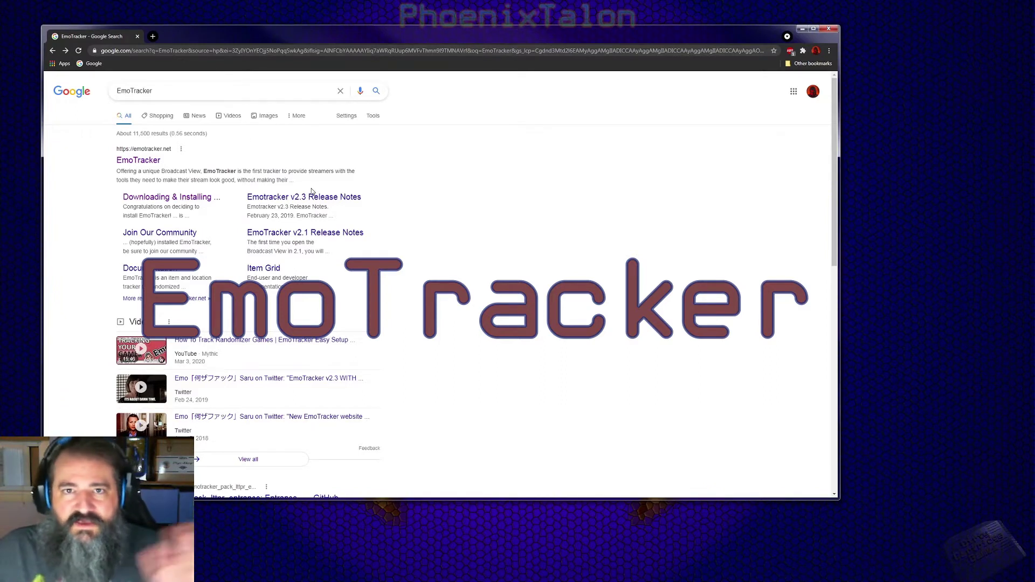
pyautogui.click(142, 162)
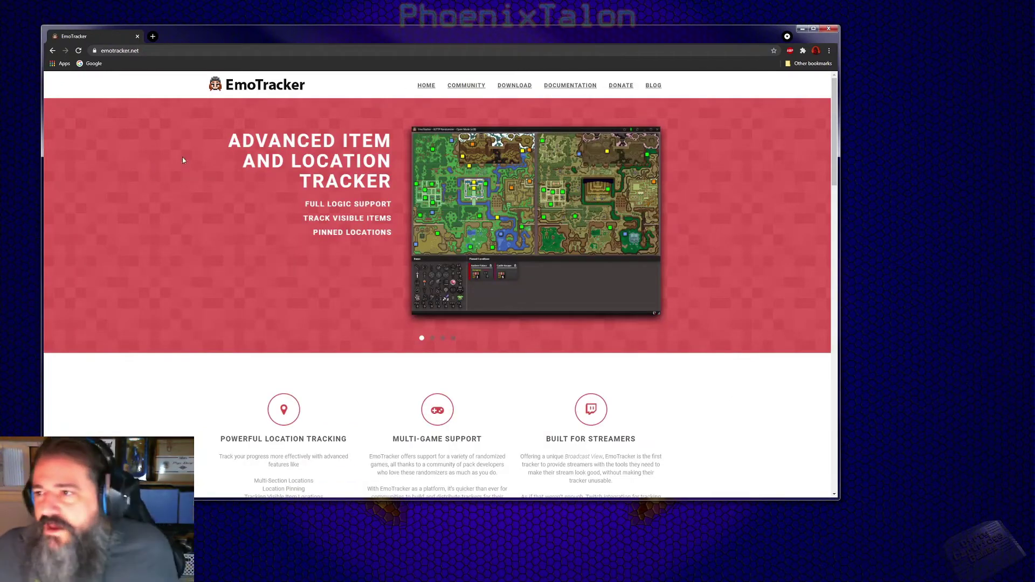
pyautogui.click(512, 87)
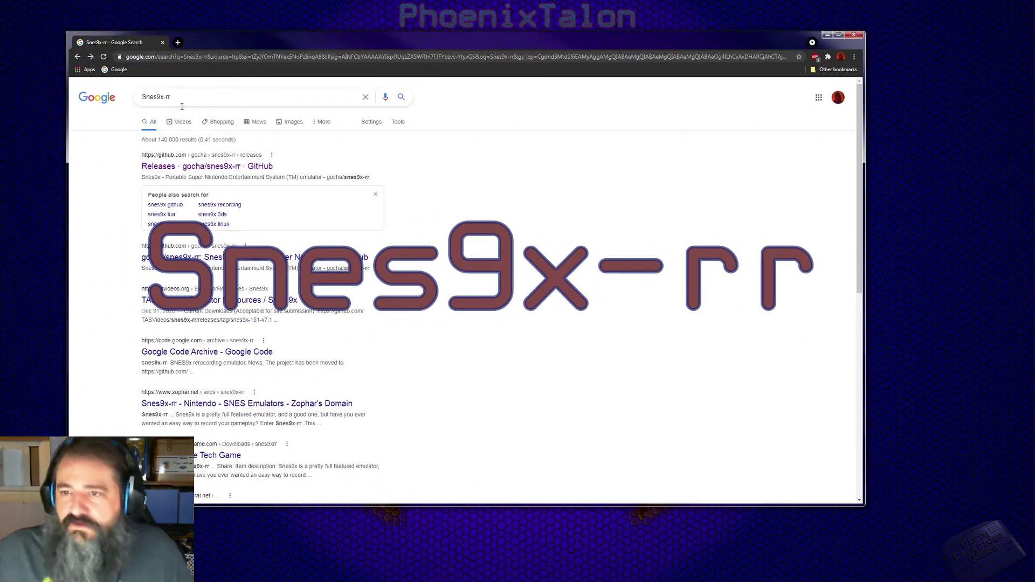
# Zoom the Snes9x-rr results in and back to 100%, then open the gocha/snes9x-rr GitHub releases.
pyautogui.hotkey('ctrl', '+')
pyautogui.hotkey('ctrl', '+')
pyautogui.hotkey('ctrl', '+')
pyautogui.hotkey('ctrl', '+')
pyautogui.hotkey('ctrl', '+')
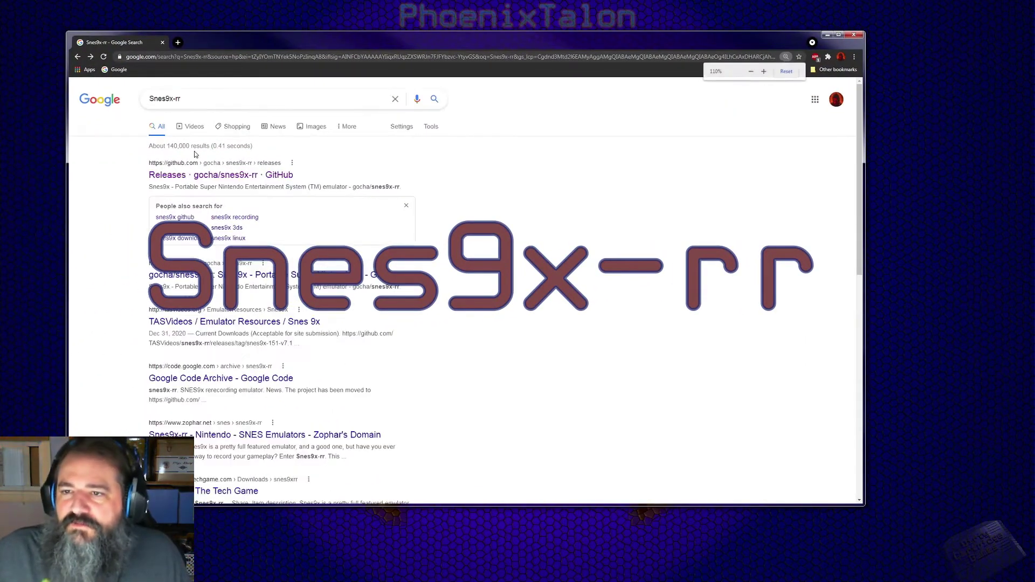
pyautogui.hotkey('ctrl', '+')
pyautogui.hotkey('ctrl', '+')
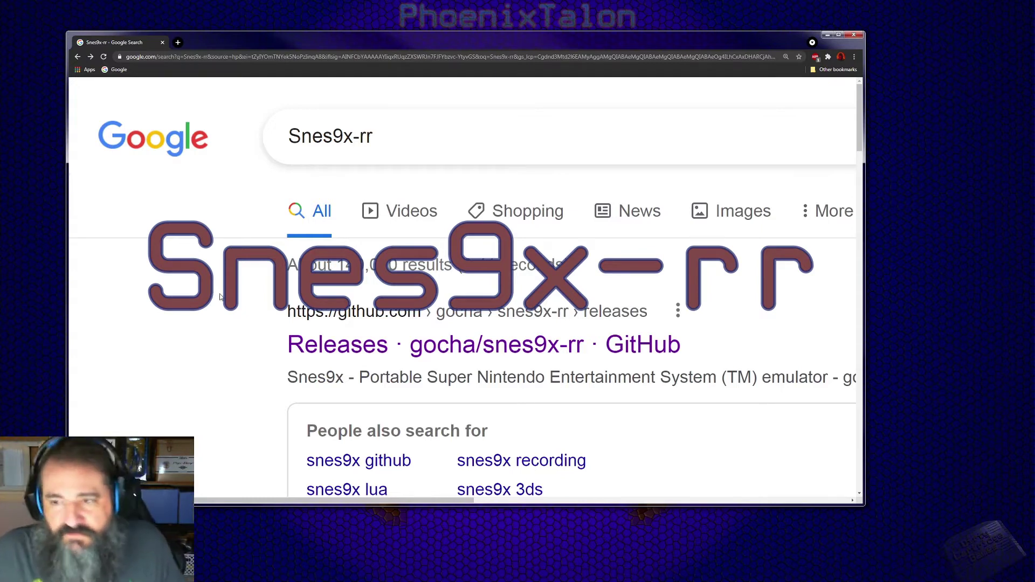
pyautogui.hotkey('ctrl', '0')
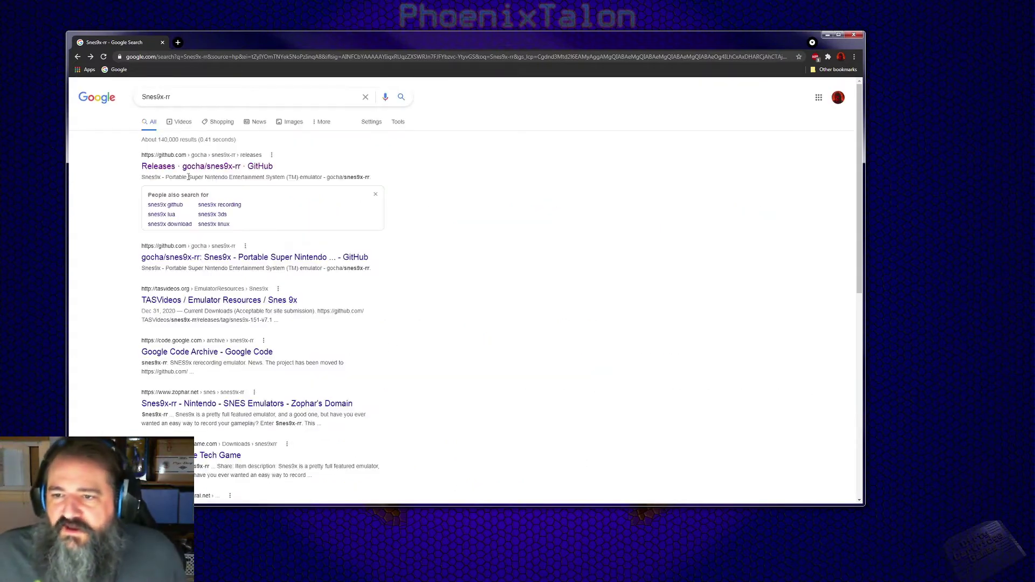
pyautogui.click(223, 169)
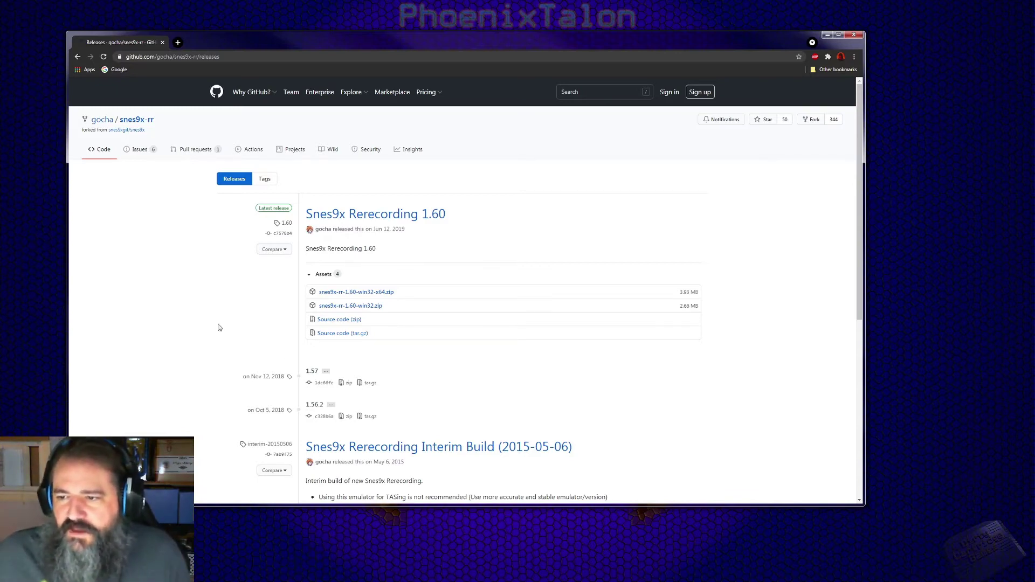
# Move the Snes9x-rr 1.60 release page aside to reach the D:\Games\EmoTracker folder.
pyautogui.moveTo(676, 38); pyautogui.dragTo(468, 54)
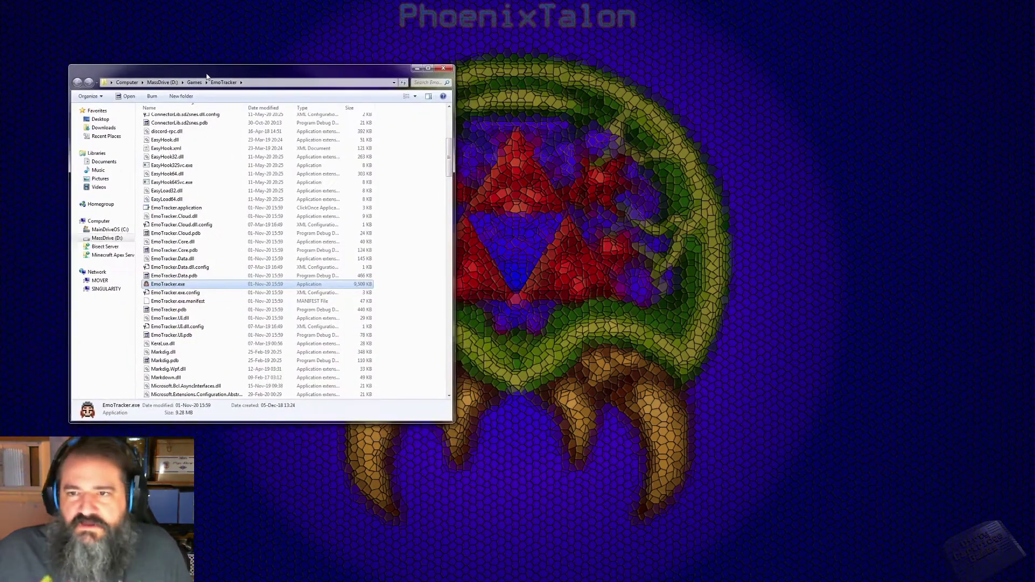
# Launch EmoTracker.exe from the EmoTracker folder and position the EmoTracker 2.3.8.11 window.
pyautogui.moveTo(207, 74); pyautogui.dragTo(192, 51)
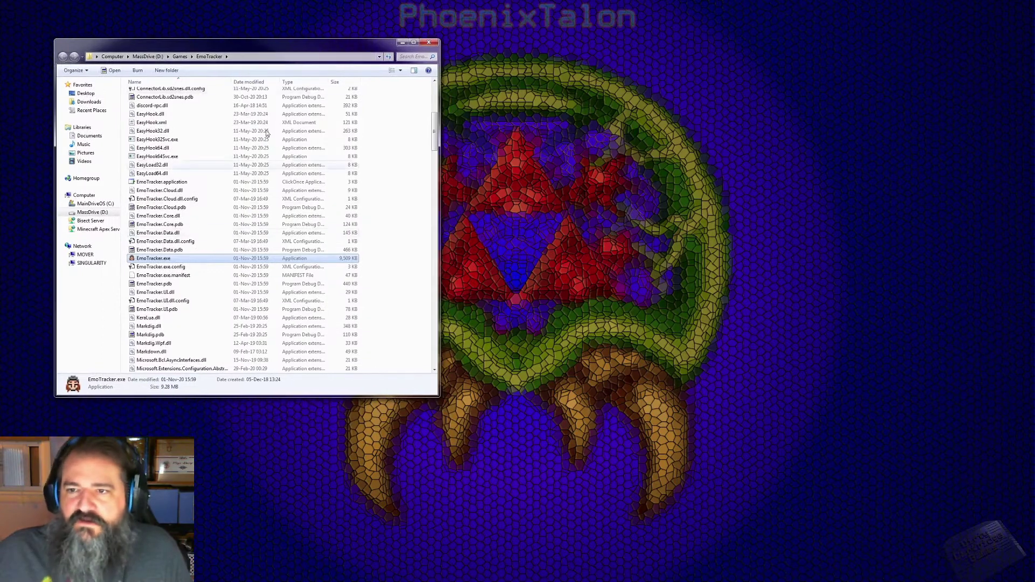
pyautogui.scroll(8, 419, 221)
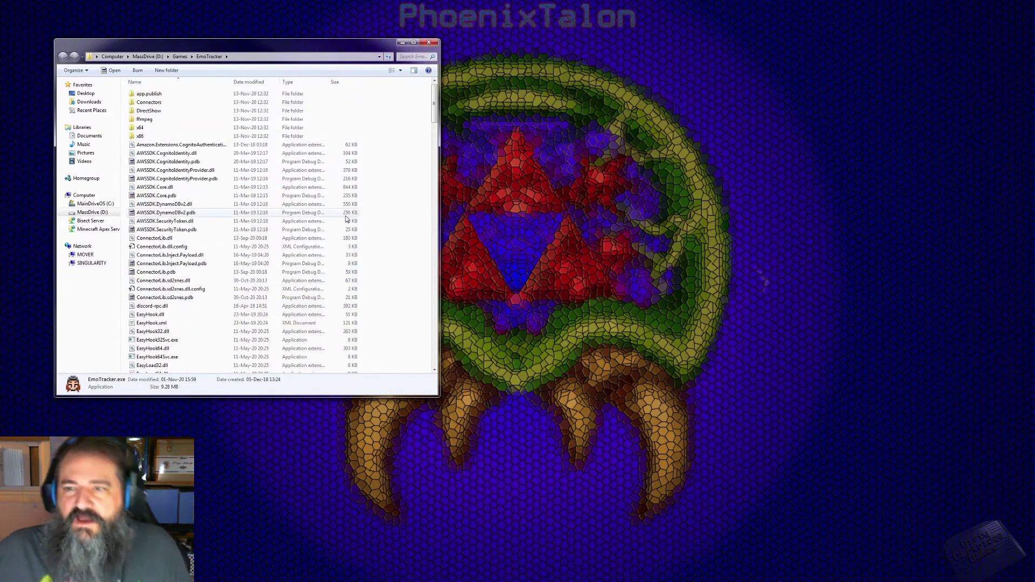
pyautogui.scroll(-10, 377, 242)
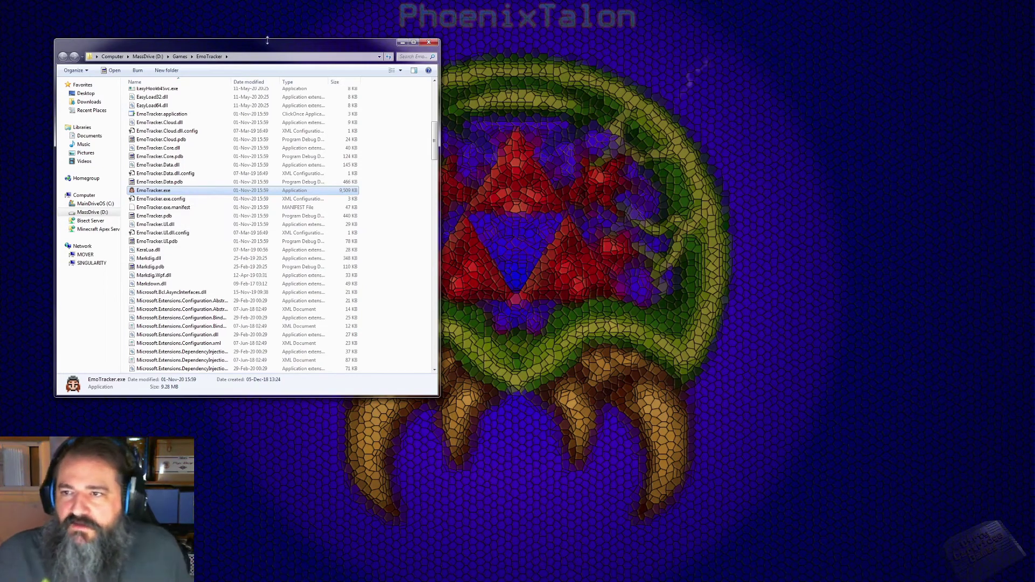
pyautogui.doubleClick(182, 191)
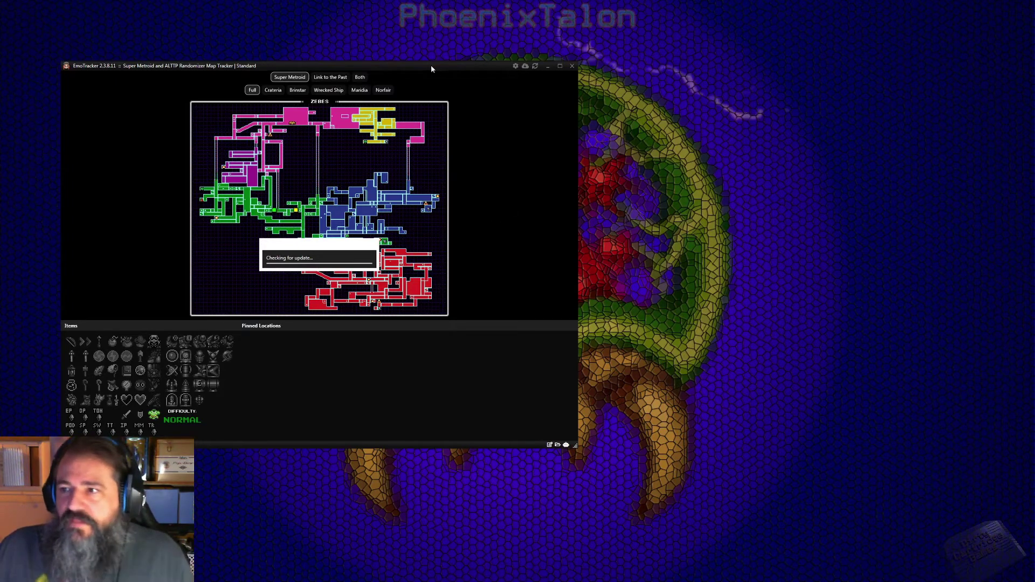
pyautogui.moveTo(431, 65); pyautogui.dragTo(411, 53)
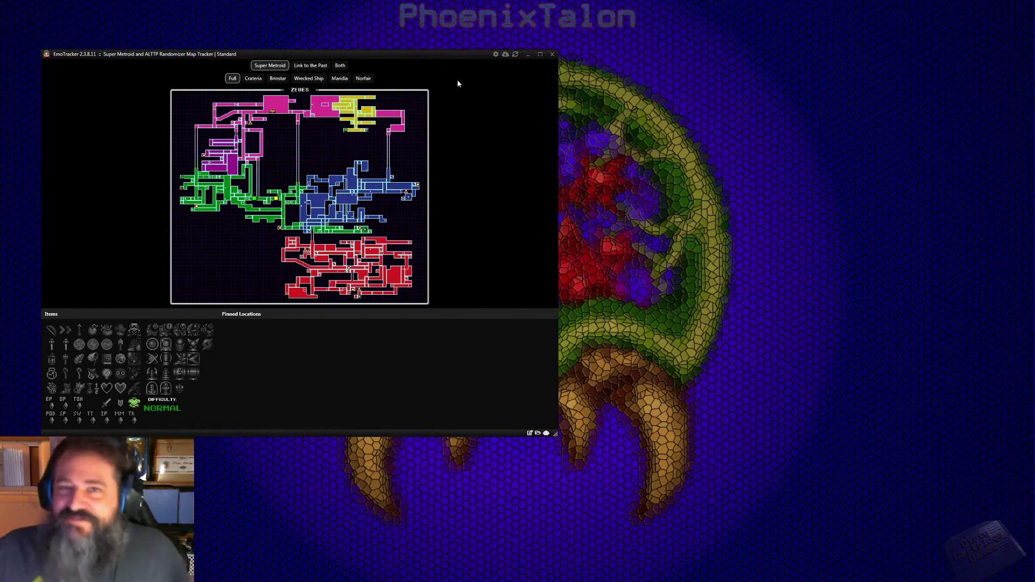
pyautogui.click(505, 55)
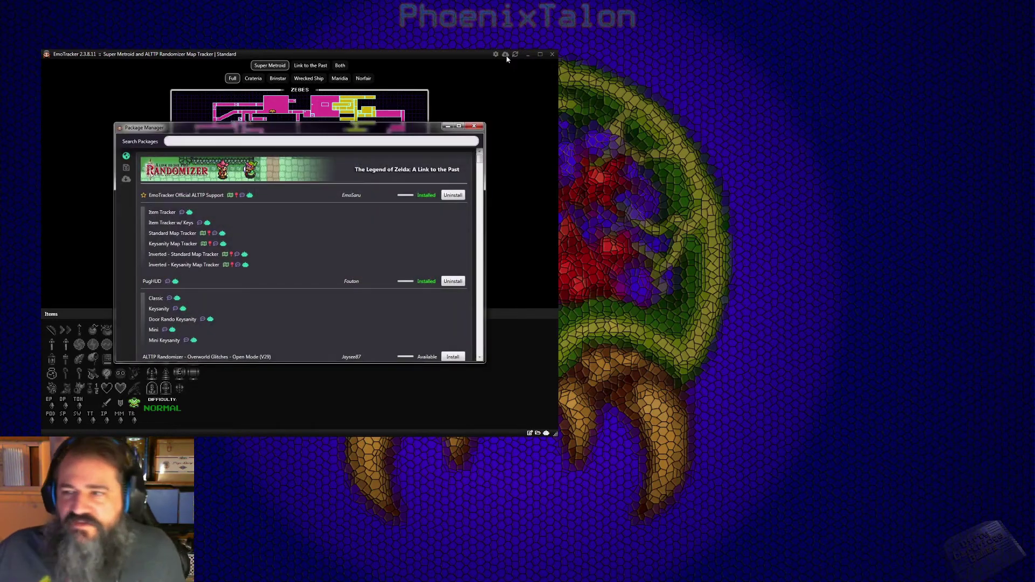
pyautogui.moveTo(367, 129); pyautogui.dragTo(572, 108)
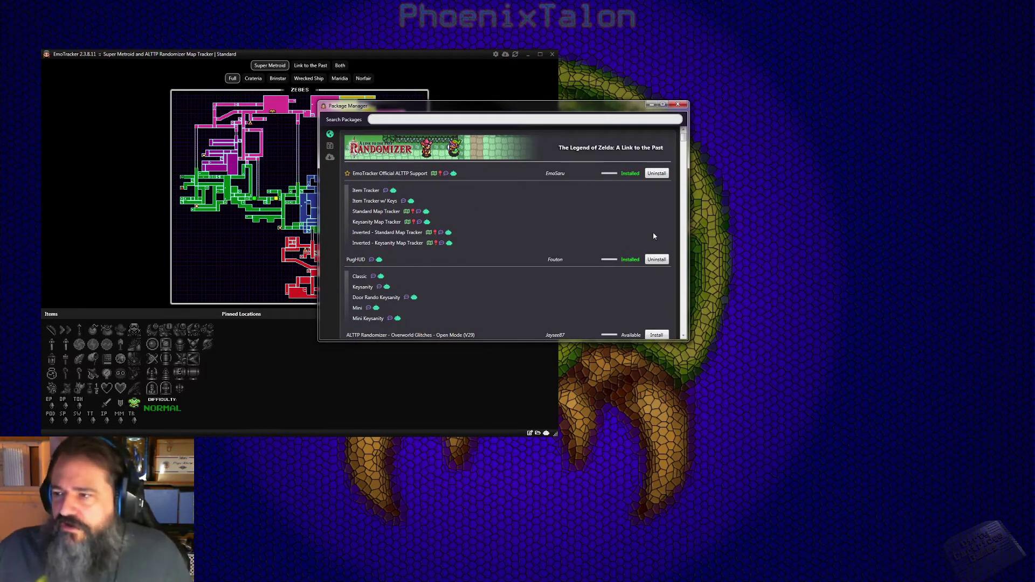
pyautogui.scroll(-5, 582, 248)
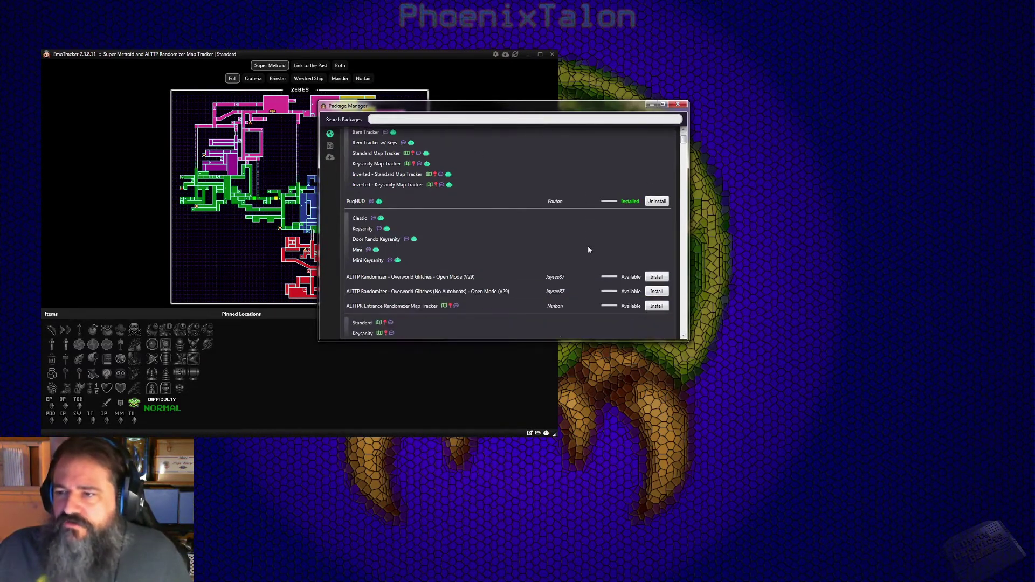
pyautogui.scroll(-10, 575, 251)
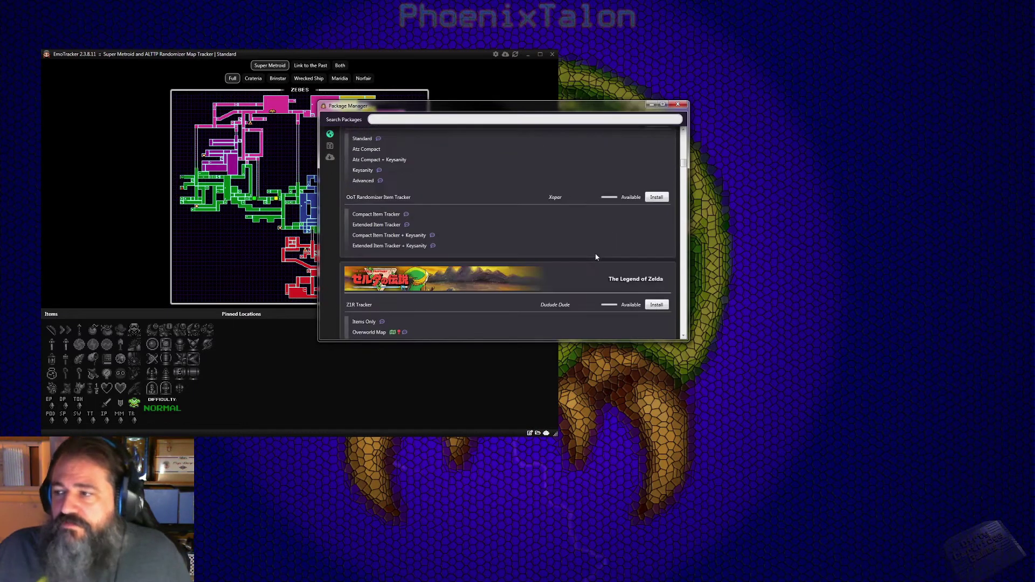
pyautogui.moveTo(683, 172); pyautogui.dragTo(684, 132)
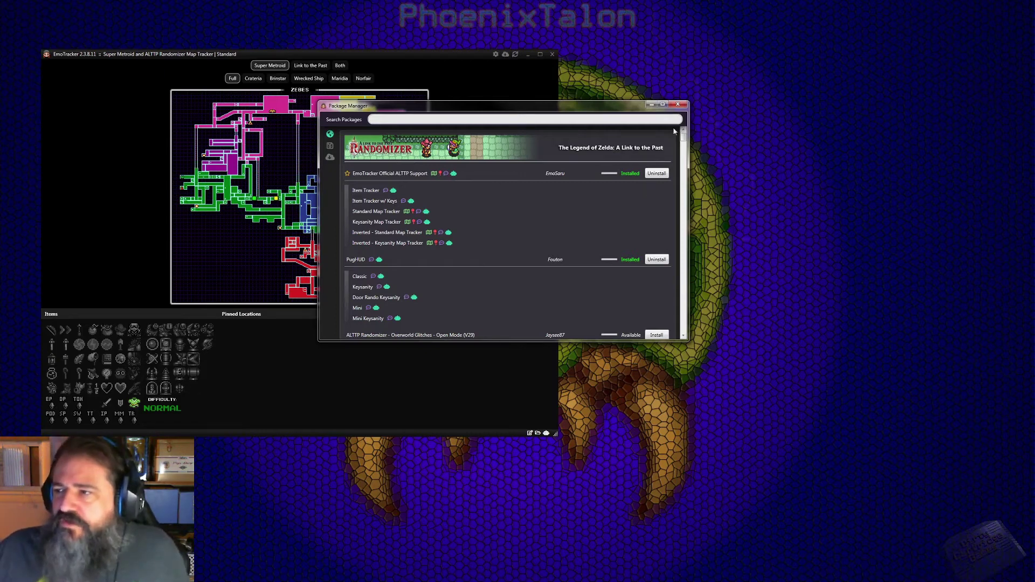
pyautogui.click(678, 103)
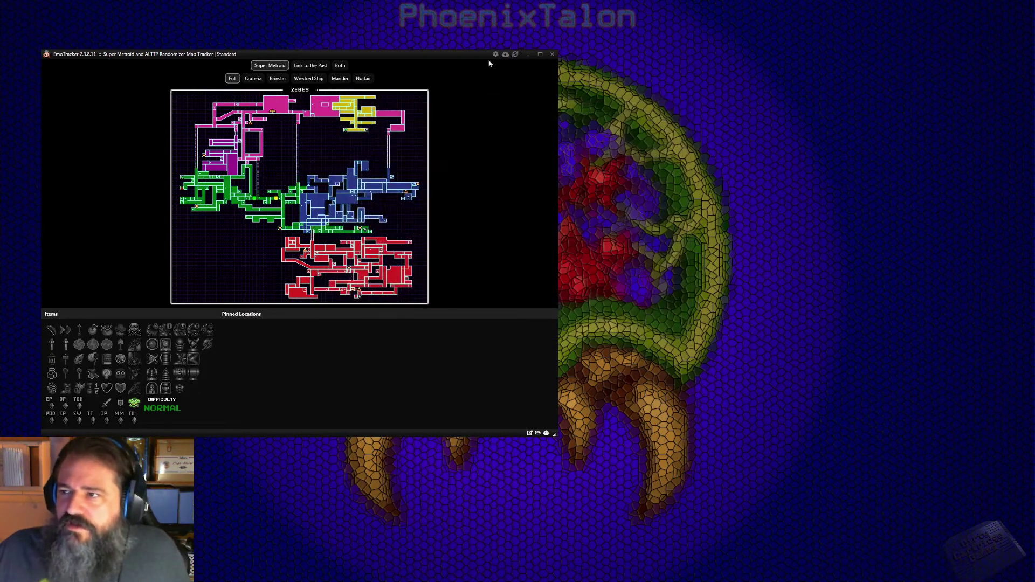
pyautogui.click(496, 55)
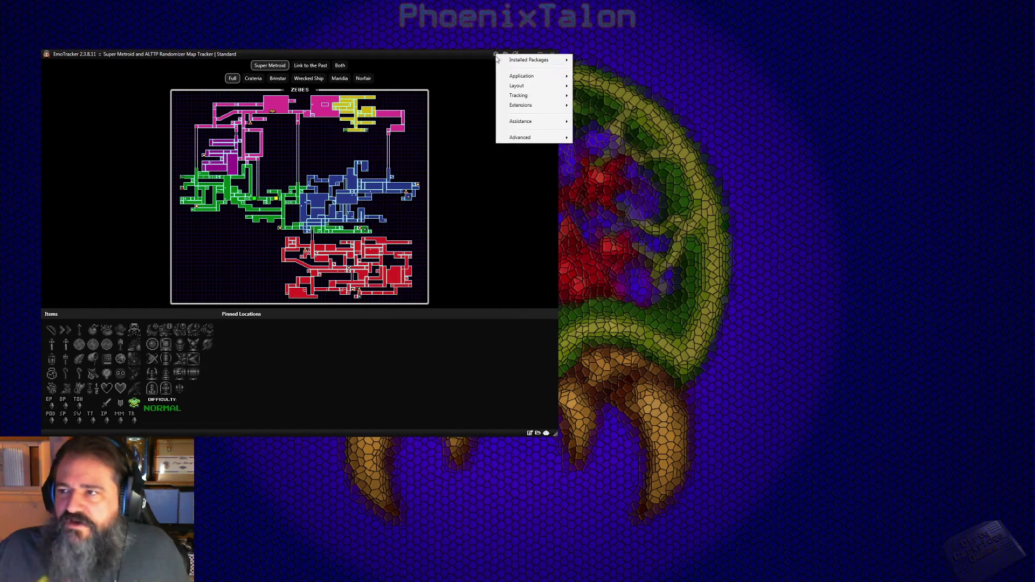
pyautogui.moveTo(532, 60)
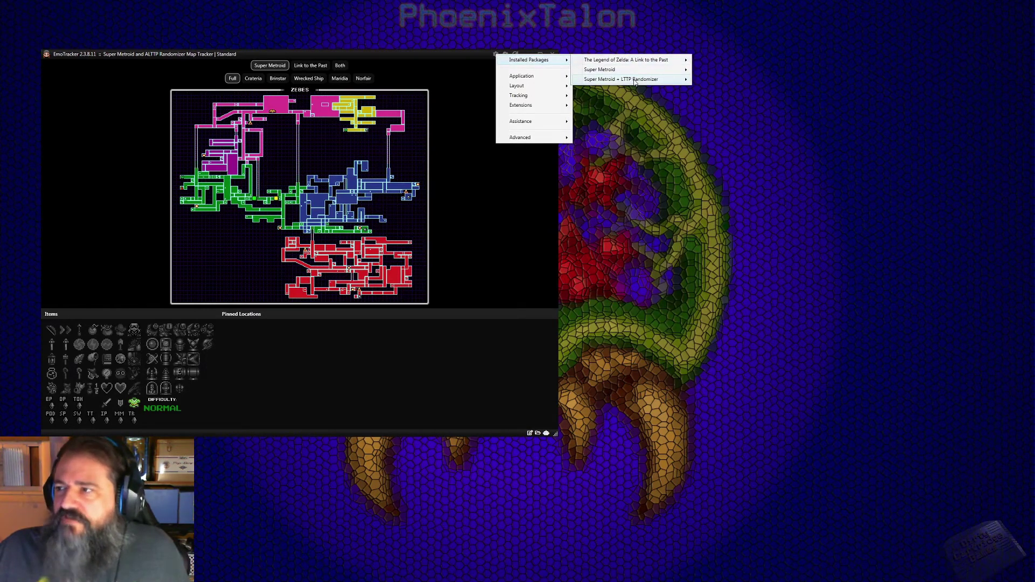
pyautogui.moveTo(635, 81)
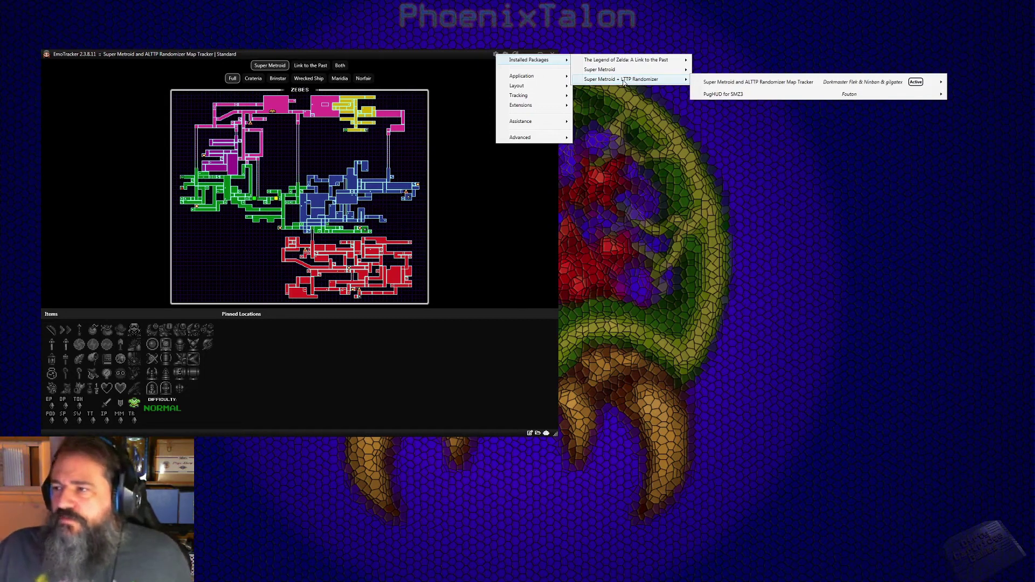
pyautogui.moveTo(736, 82)
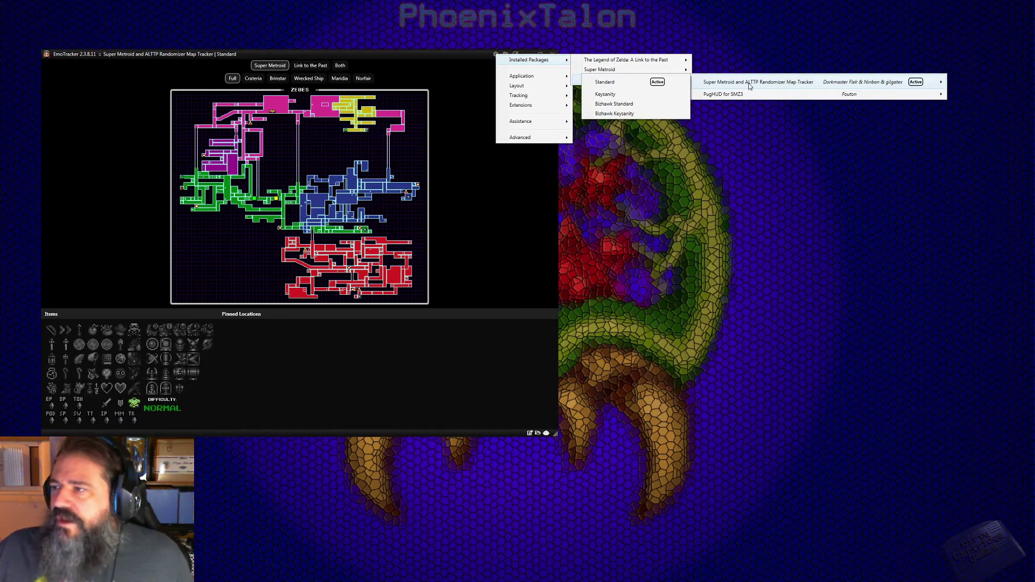
pyautogui.click(622, 87)
pyautogui.click(622, 86)
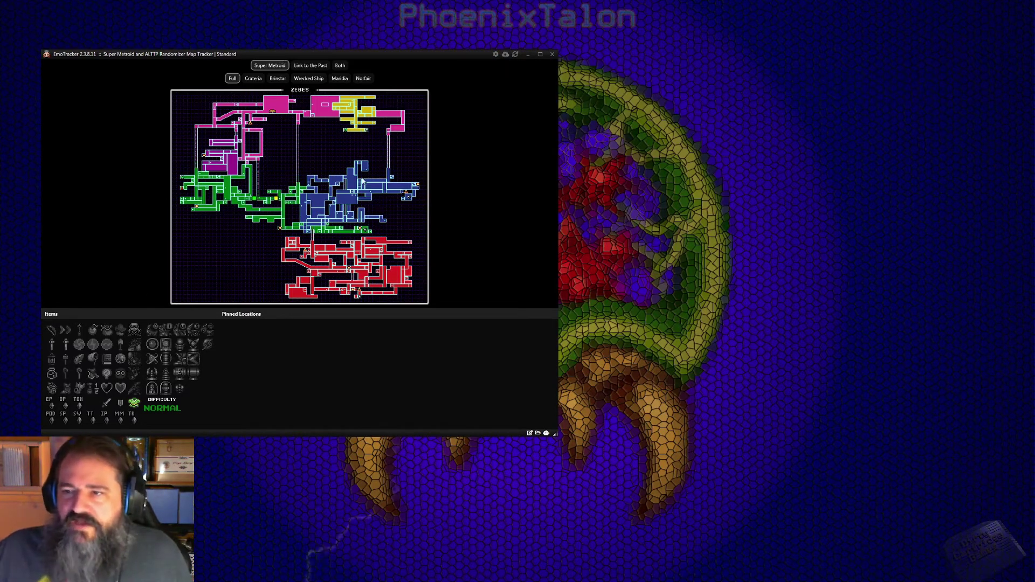
pyautogui.click(312, 66)
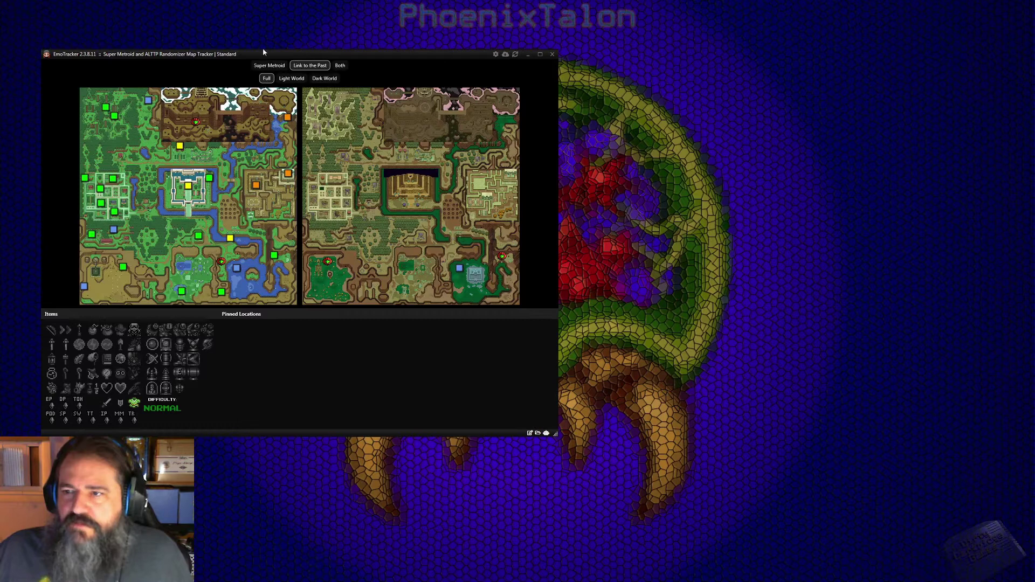
pyautogui.click(265, 67)
pyautogui.click(253, 80)
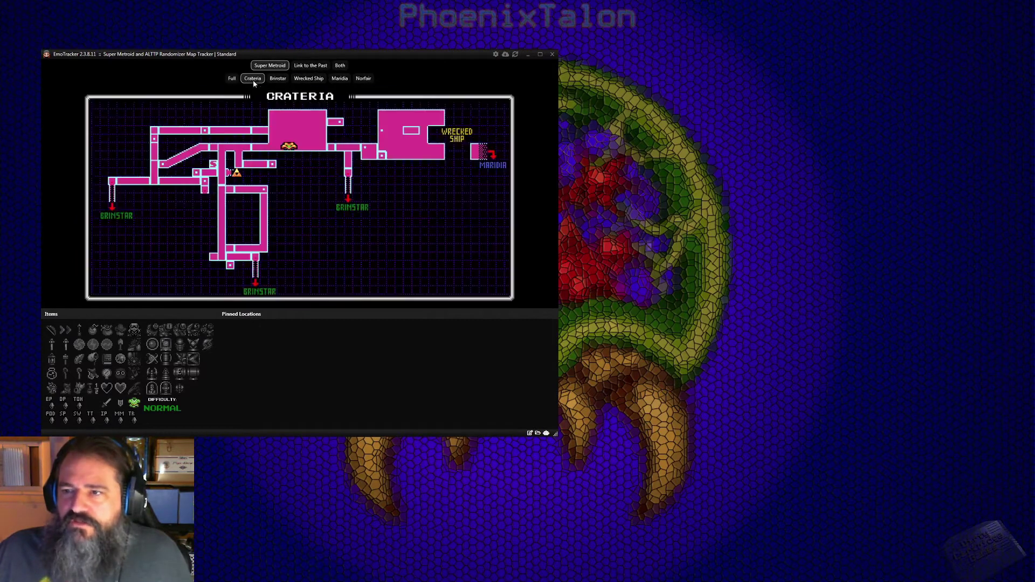
pyautogui.click(309, 79)
pyautogui.click(251, 78)
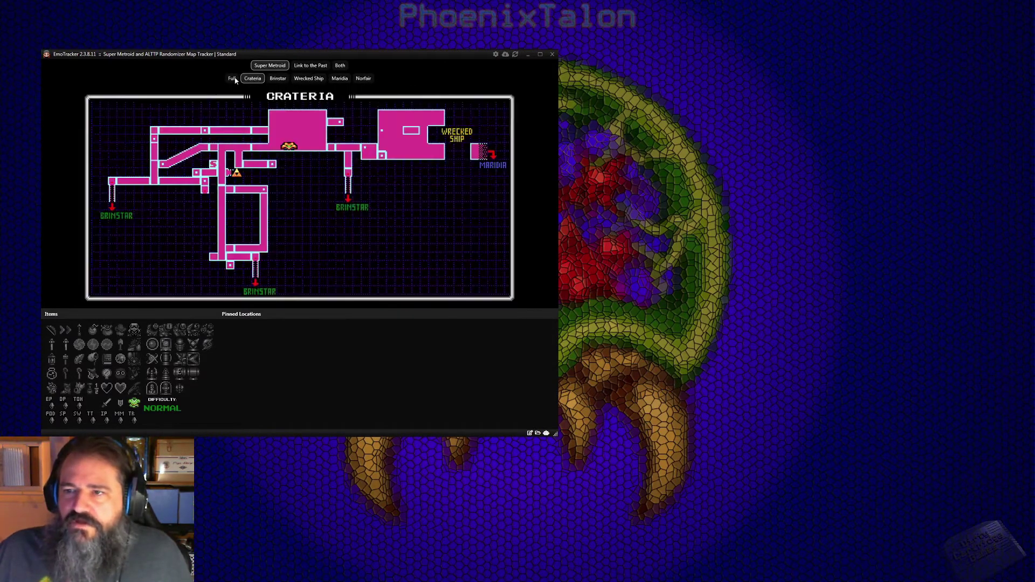
pyautogui.click(233, 78)
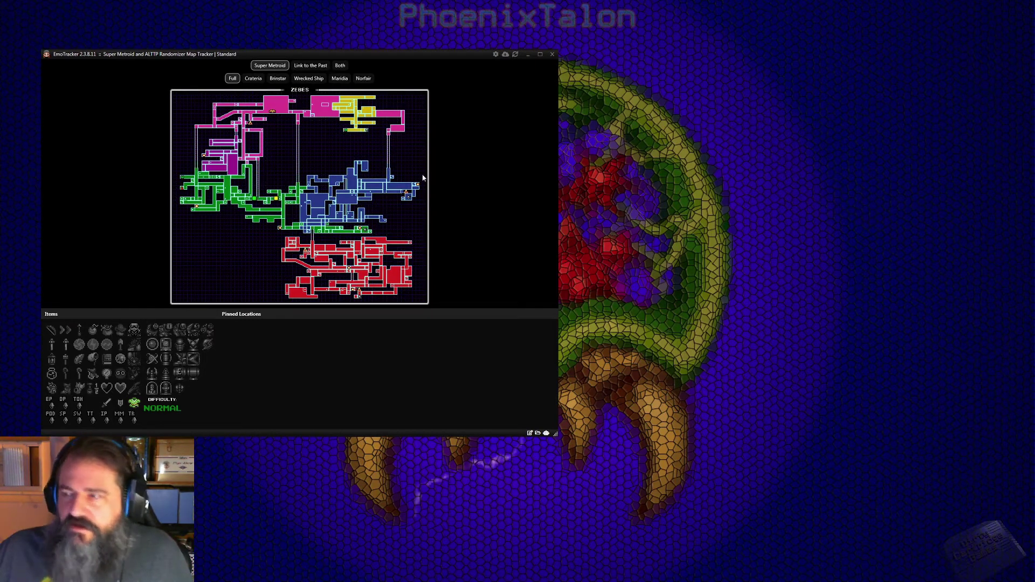
pyautogui.click(494, 56)
pyautogui.moveTo(521, 77)
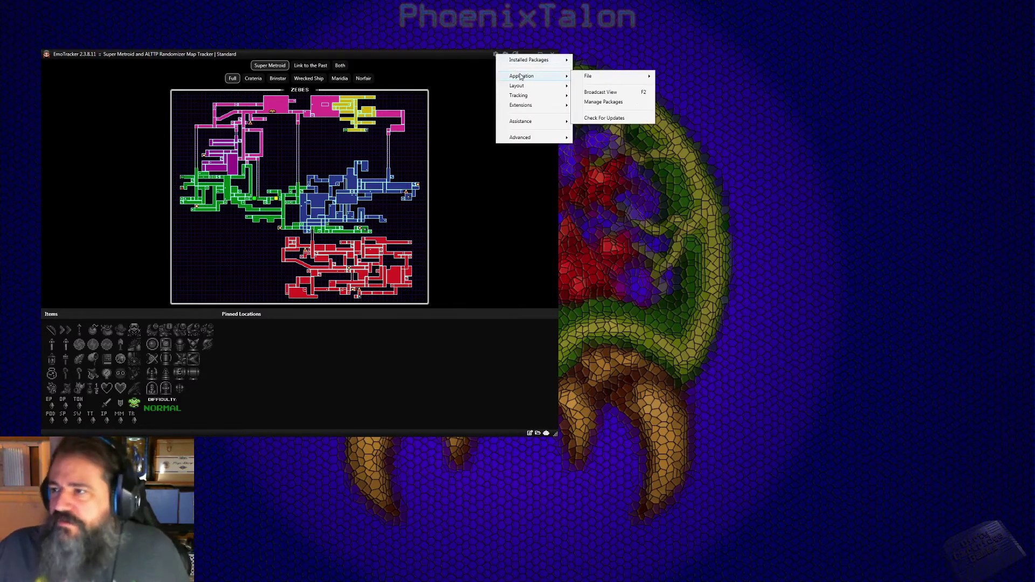
pyautogui.click(620, 93)
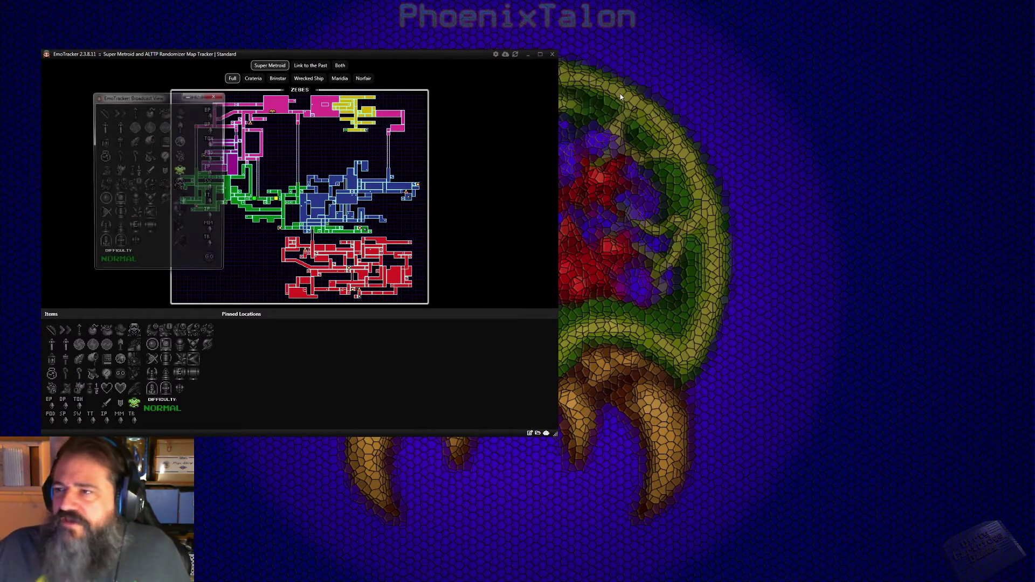
pyautogui.moveTo(152, 97); pyautogui.dragTo(632, 110)
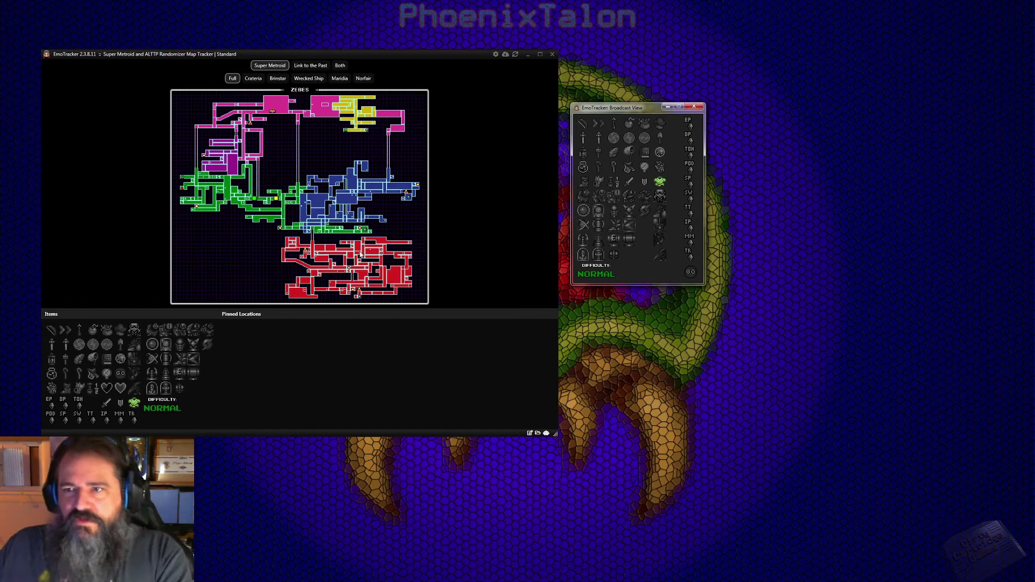
pyautogui.click(695, 107)
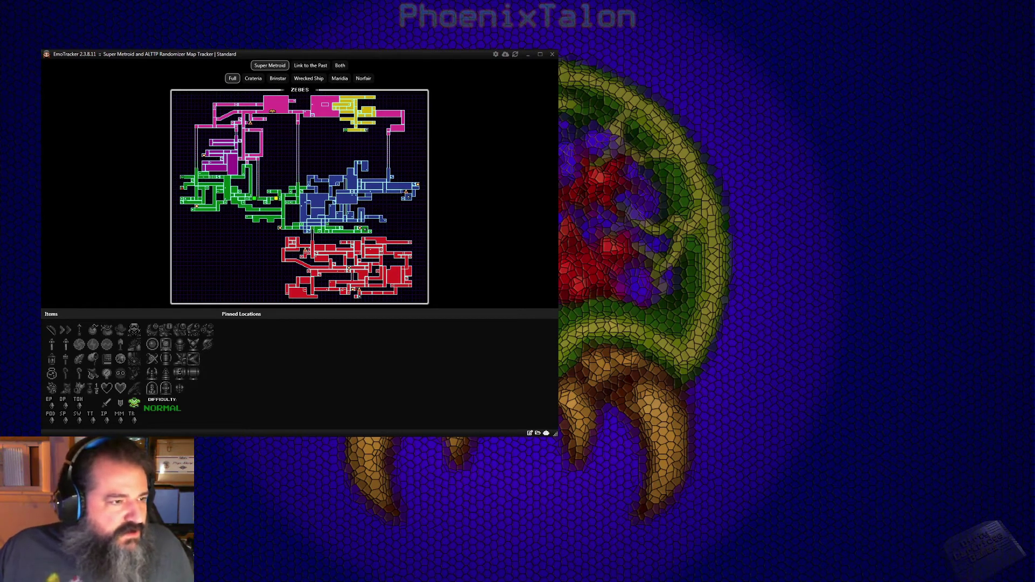
# Run snes9x.exe from the Snes9x-1.60 for LUA folder, allowing it past the security warning.
pyautogui.moveTo(0, 52); pyautogui.dragTo(696, 63)
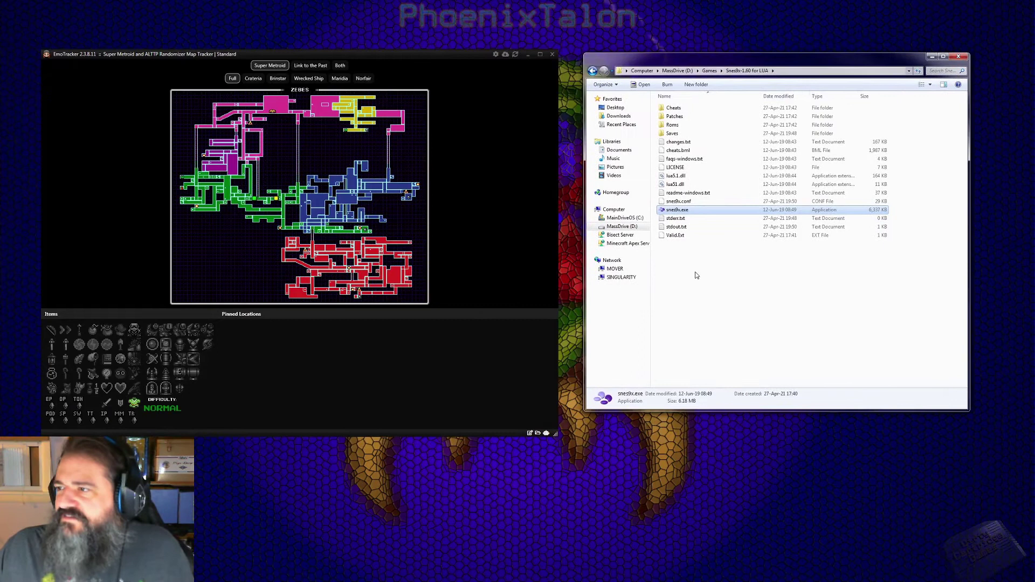
pyautogui.doubleClick(680, 210)
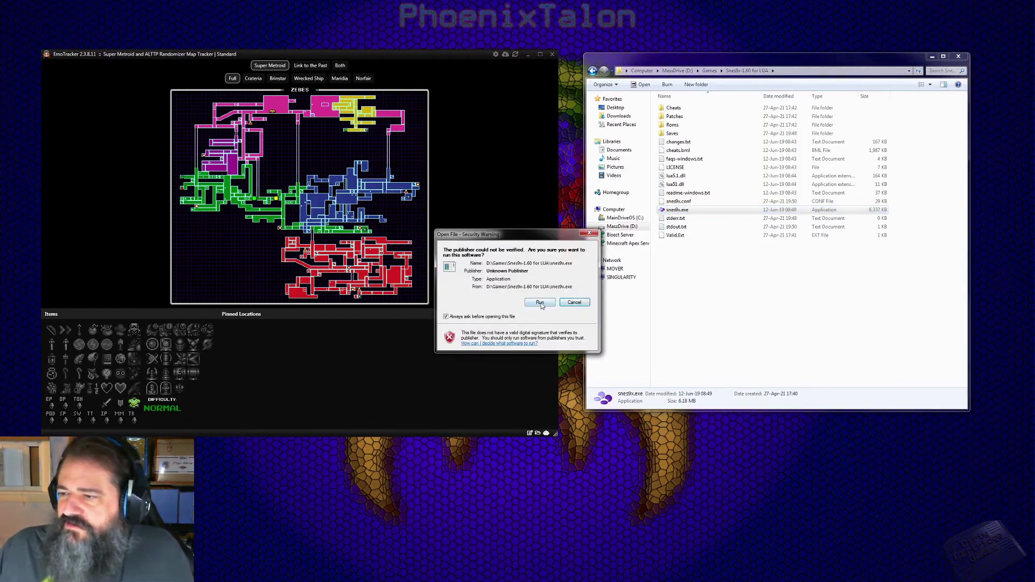
pyautogui.click(540, 303)
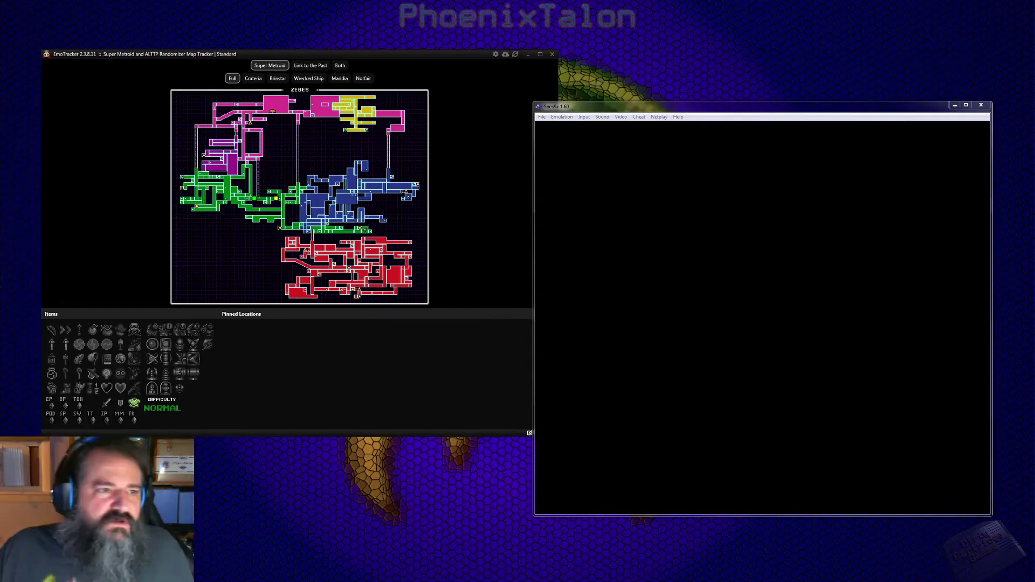
# Place the empty Snes9x 1.60 window up-right and nudge EmoTracker's map tracker left beside it.
pyautogui.moveTo(664, 108); pyautogui.dragTo(693, 57)
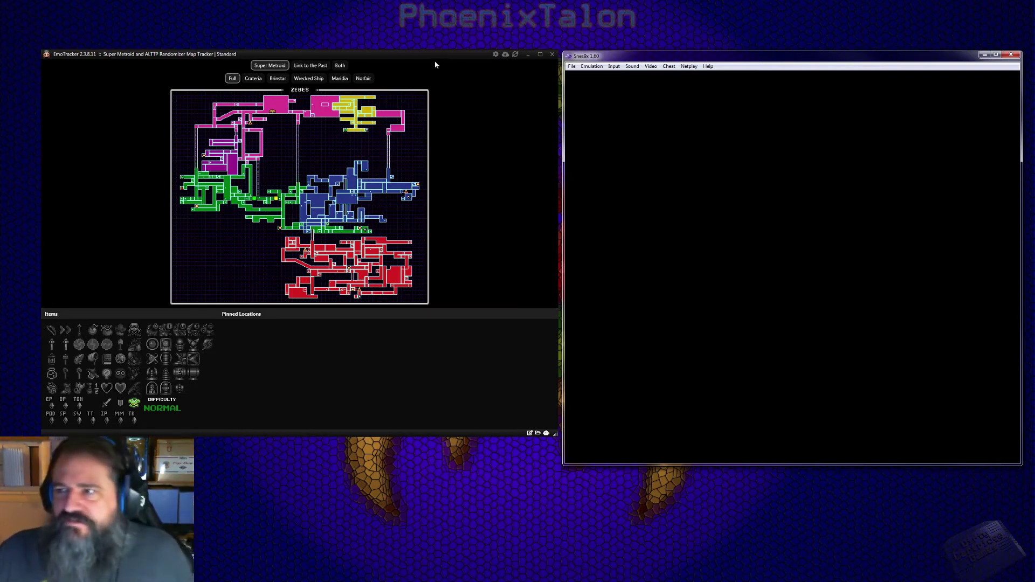
pyautogui.moveTo(425, 53); pyautogui.dragTo(400, 57)
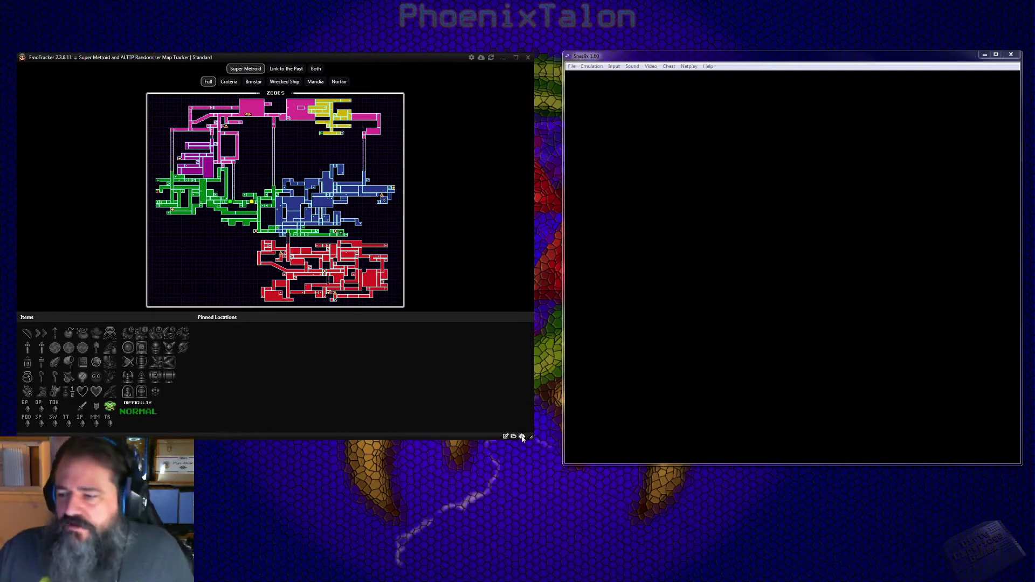
# Choose Lua as the SNES connection in EmoTracker's bottom-right auto-tracker menu.
pyautogui.click(522, 437)
pyautogui.moveTo(547, 468)
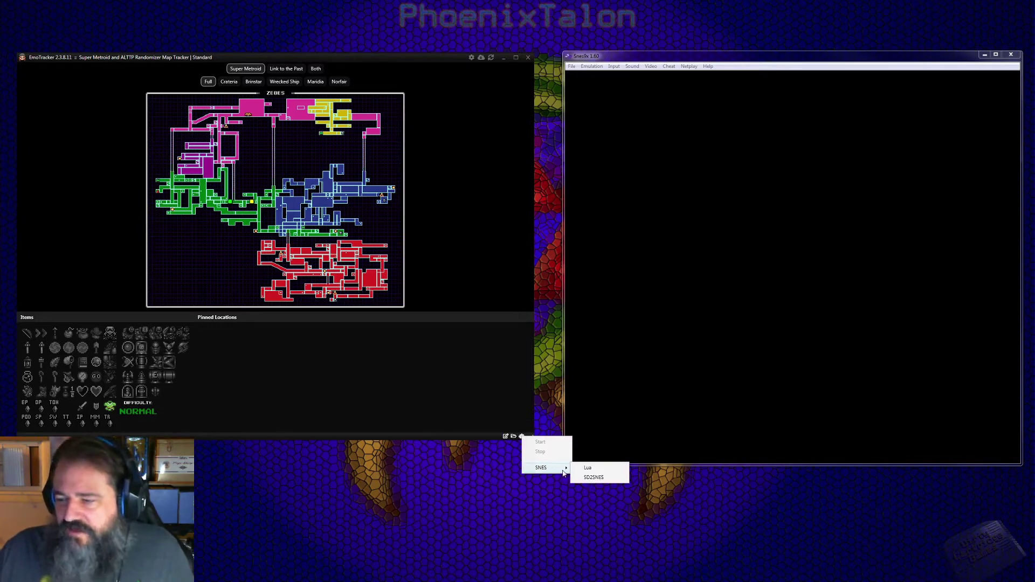
pyautogui.click(607, 470)
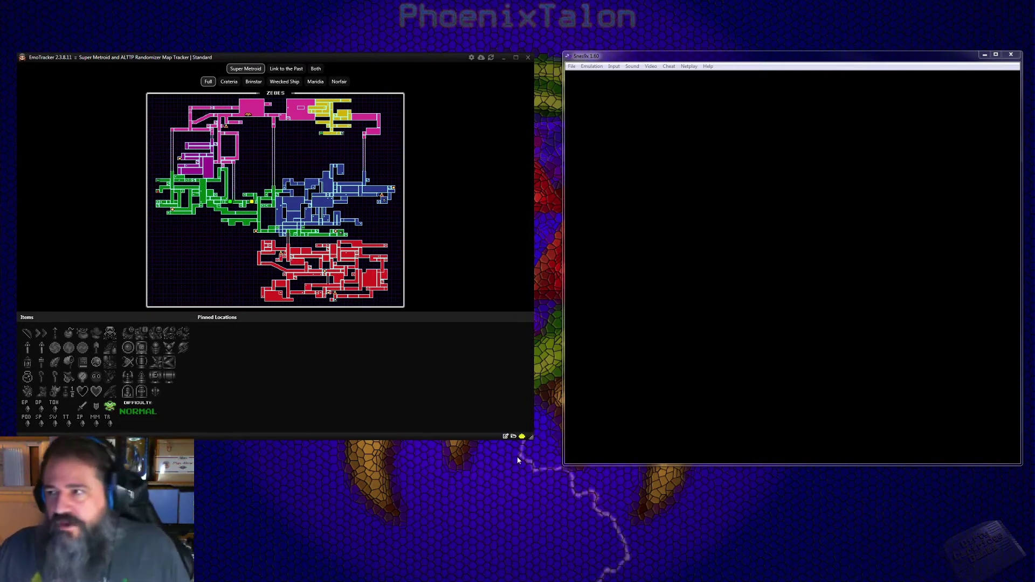
# Open a new, empty Lua Script window from Snes9x's File > Lua Scripting menu.
pyautogui.click(571, 67)
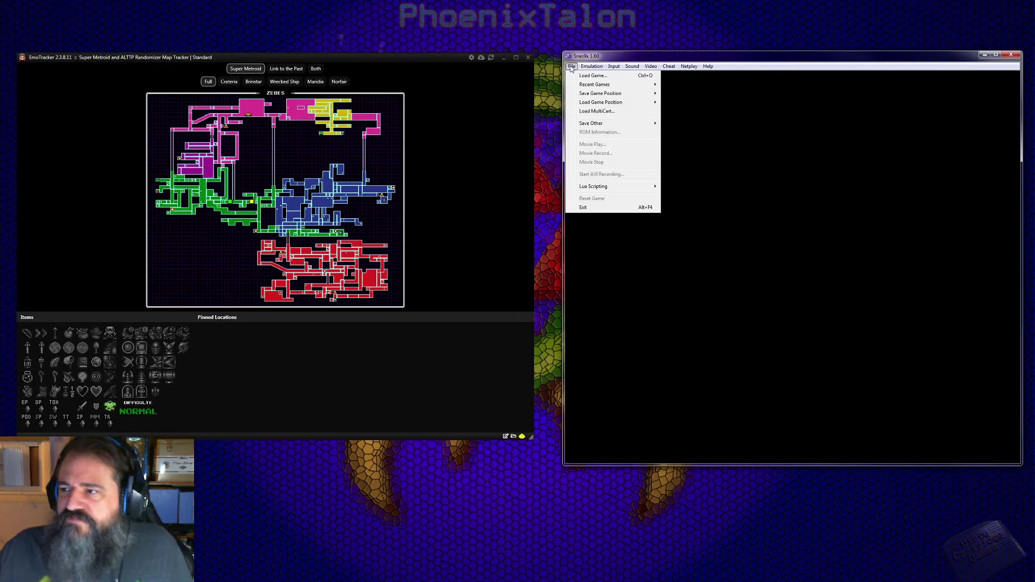
pyautogui.moveTo(592, 187)
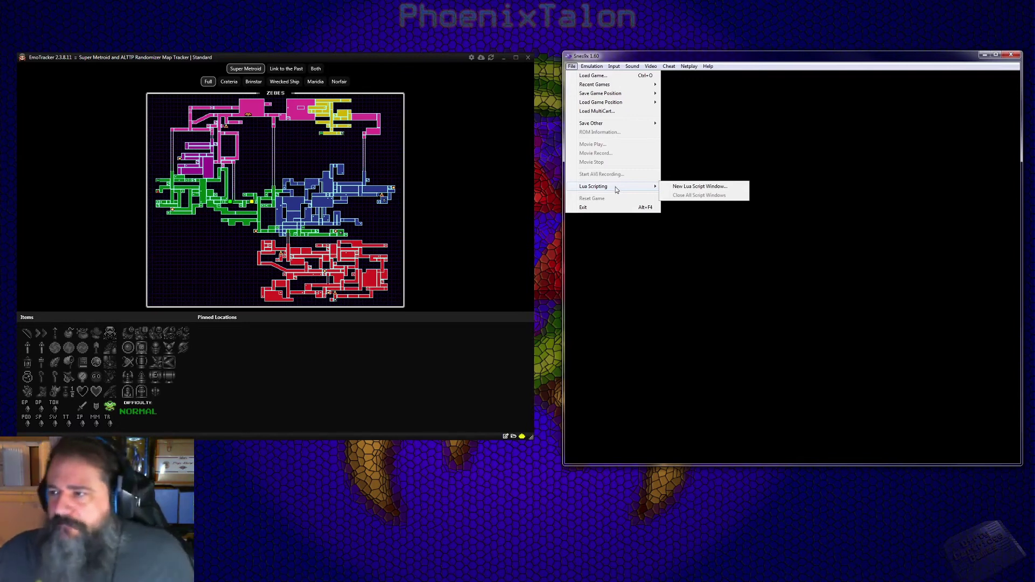
pyautogui.click(723, 188)
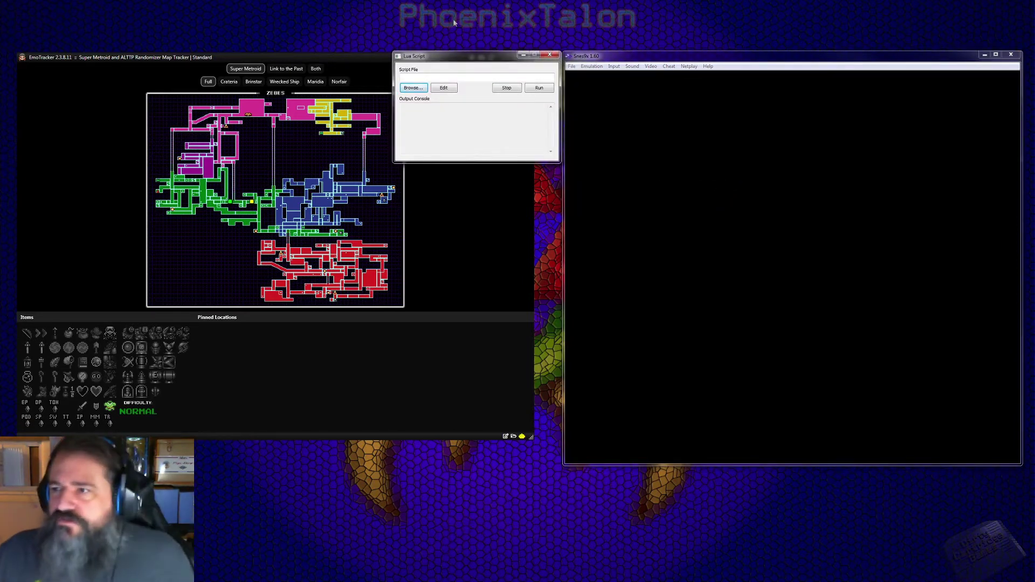
# Browse to EmoTracker\Connectors\snes9x and load connector.lua into the Lua Script window.
pyautogui.moveTo(468, 62); pyautogui.dragTo(532, 171)
pyautogui.click(476, 196)
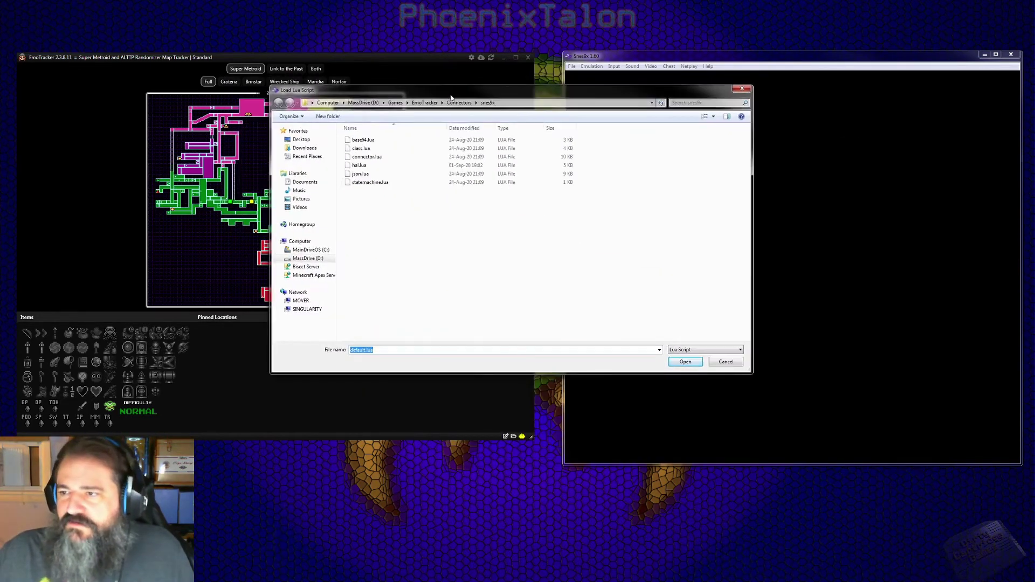
pyautogui.click(425, 103)
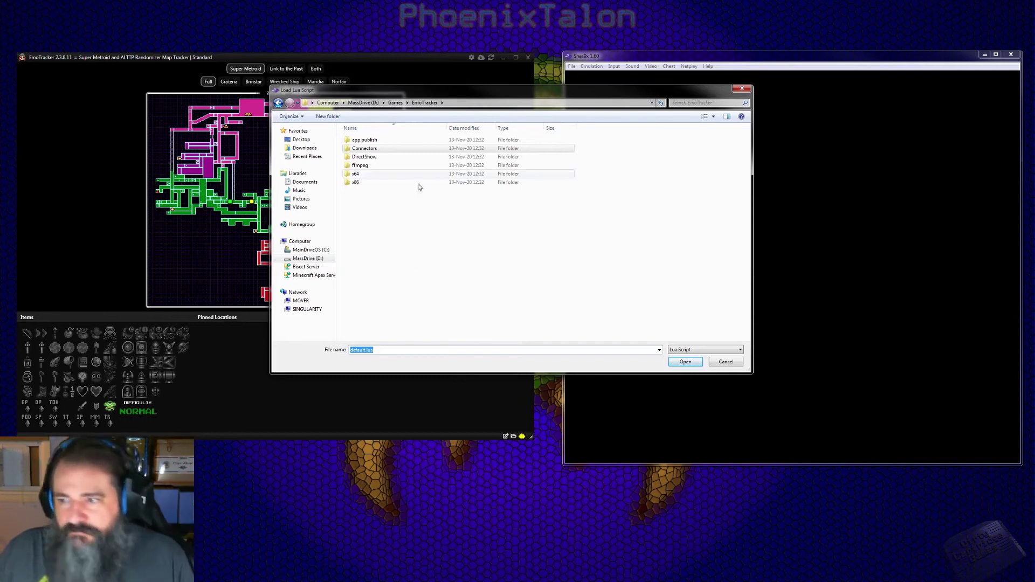
pyautogui.doubleClick(392, 149)
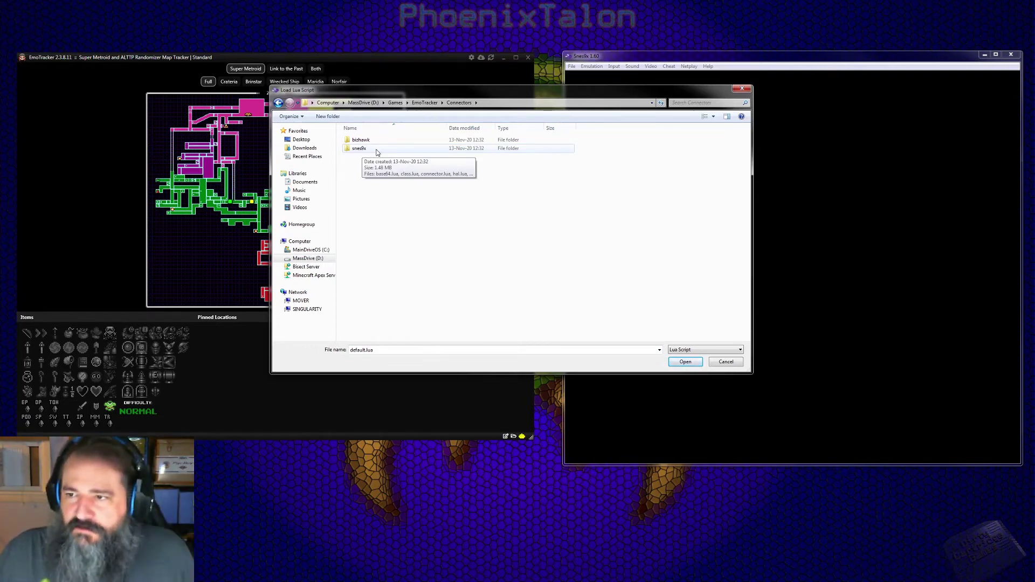
pyautogui.doubleClick(377, 149)
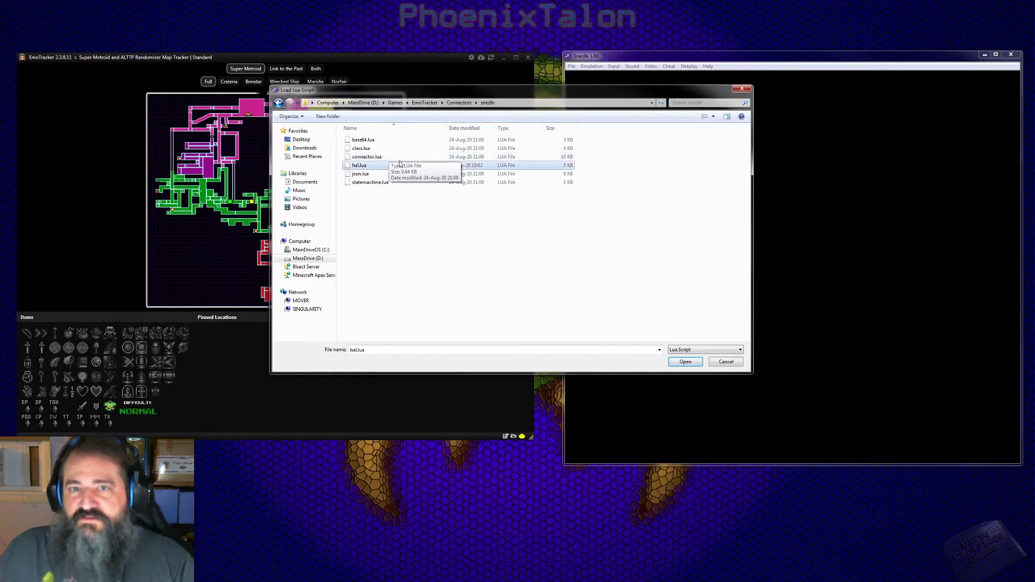
pyautogui.click(399, 161)
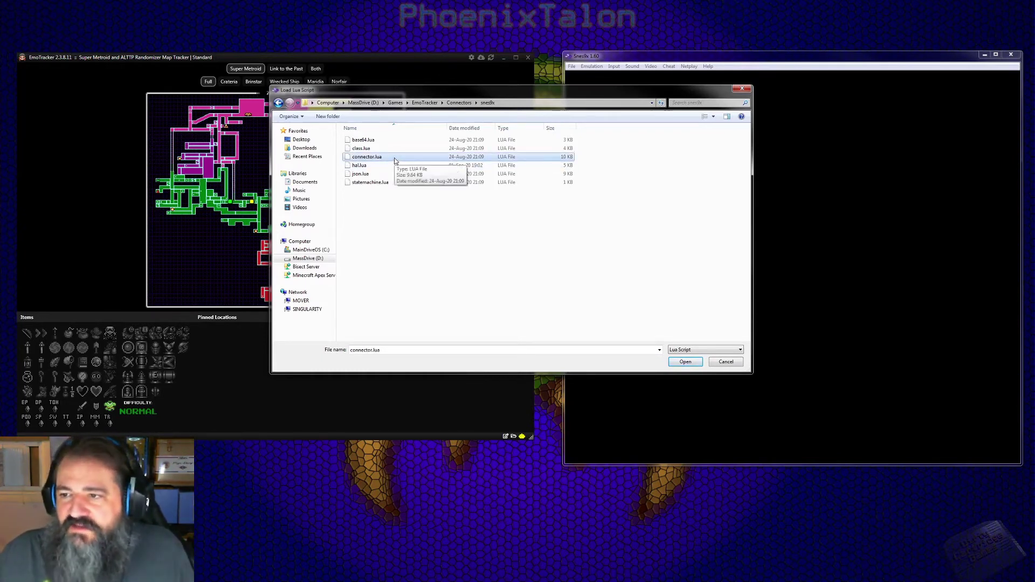
pyautogui.doubleClick(394, 157)
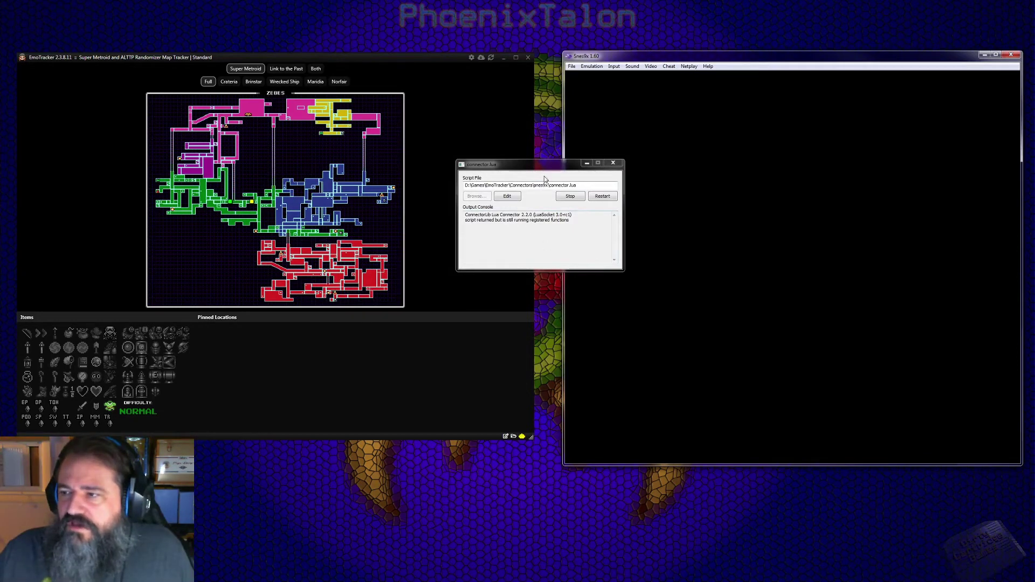
# Drag the connector.lua script window down below the EmoTracker window.
pyautogui.moveTo(537, 167); pyautogui.dragTo(443, 457)
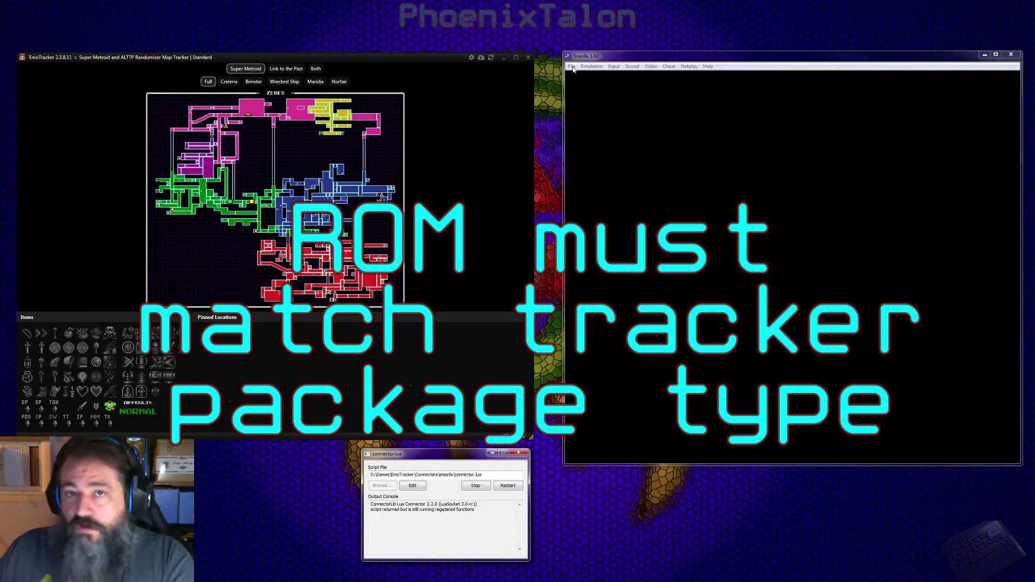
# Load the SMZ3 randomizer ROM from Snes9x's Recent Games list.
pyautogui.click(572, 67)
pyautogui.moveTo(627, 86)
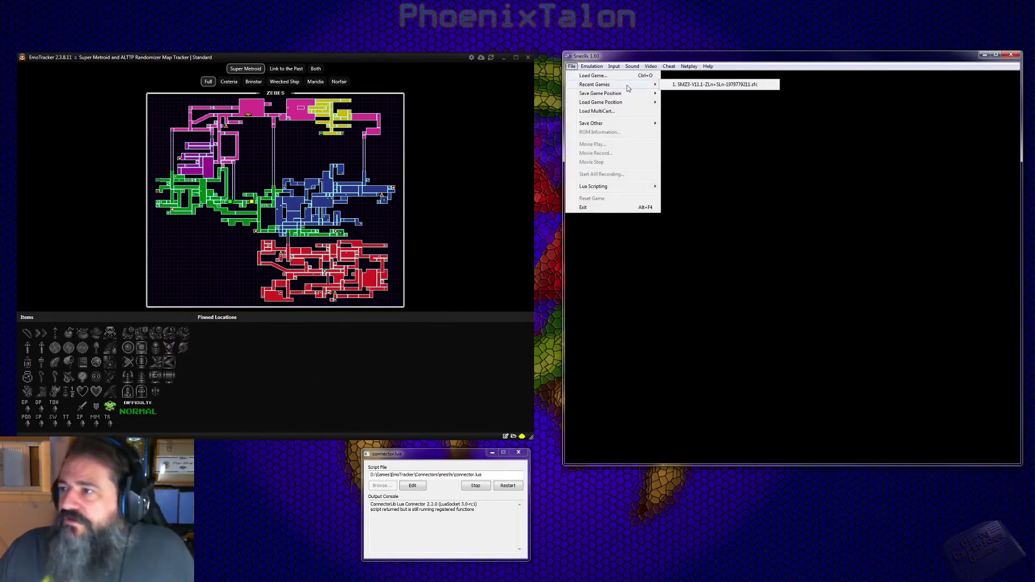
pyautogui.click(727, 85)
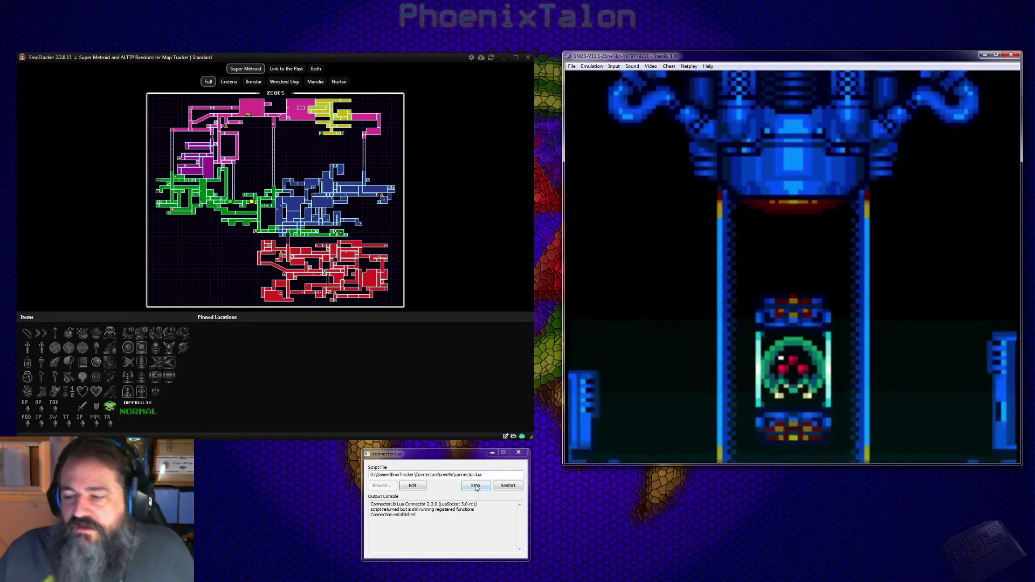
pyautogui.click(522, 436)
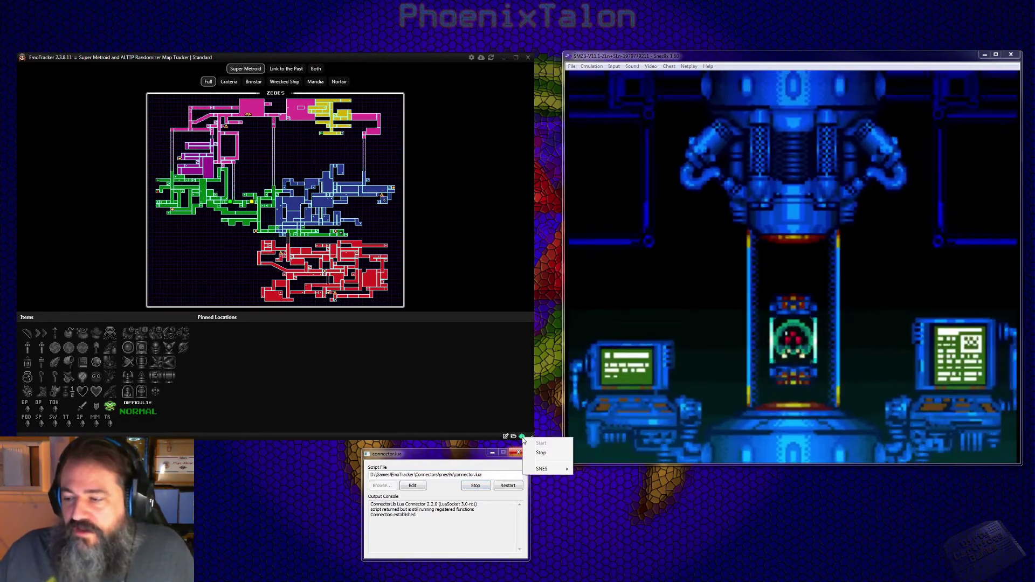
pyautogui.moveTo(549, 471)
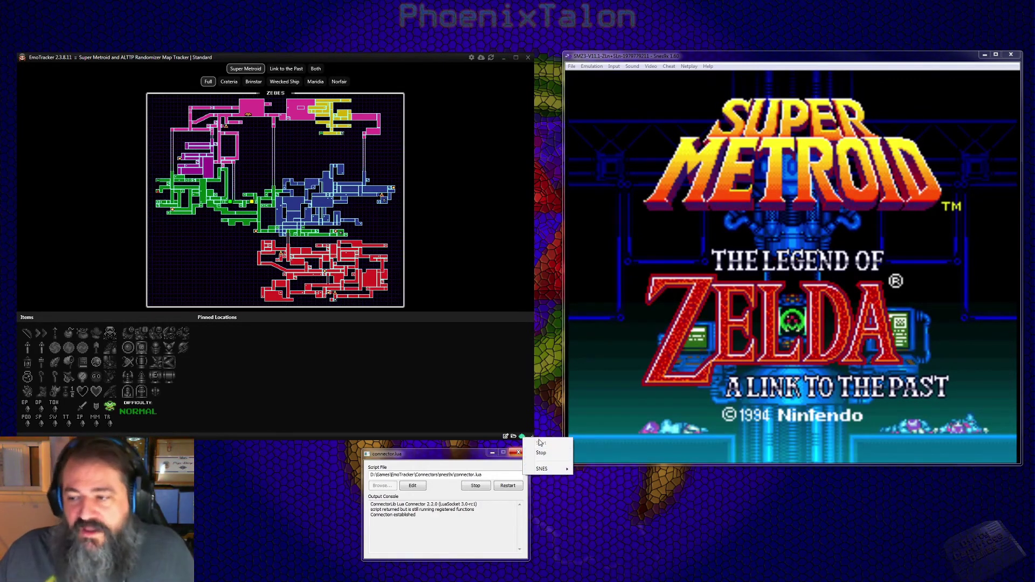
pyautogui.click(509, 407)
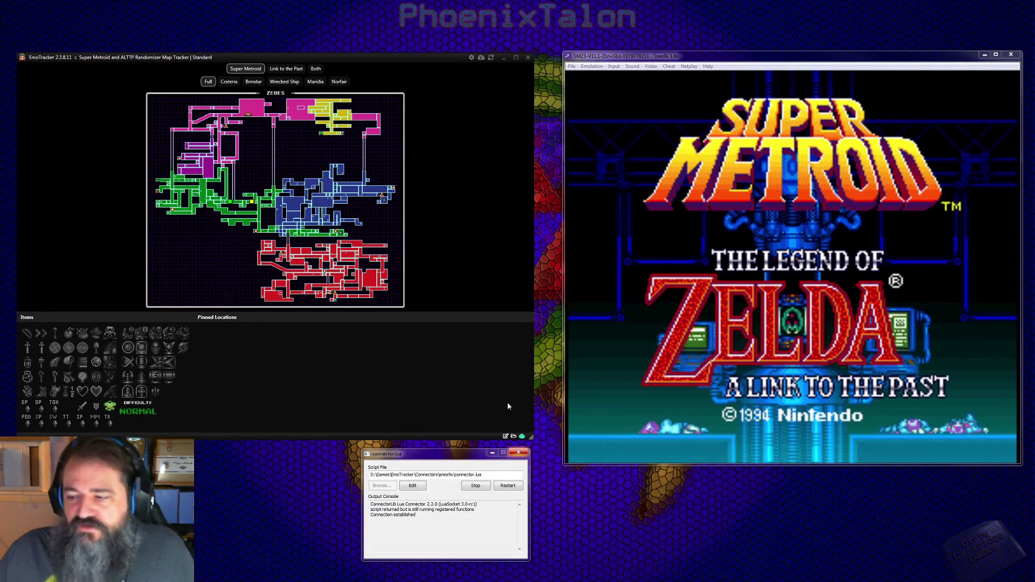